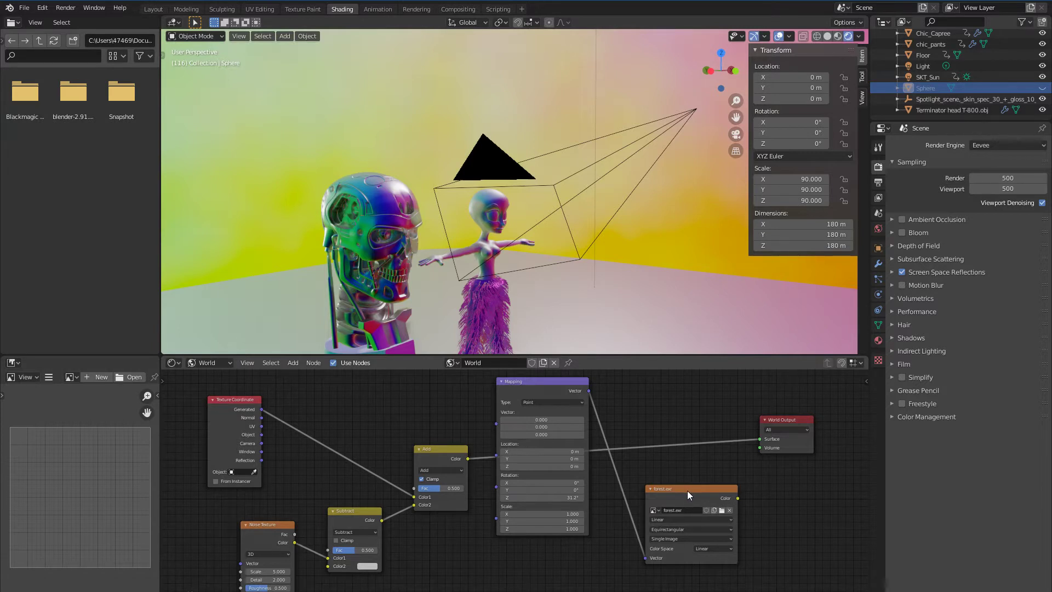
Connect forest.exr Color to World Output Surface, raise its node, and link Add Color to Mapping Vector
drag(739, 499, 760, 439)
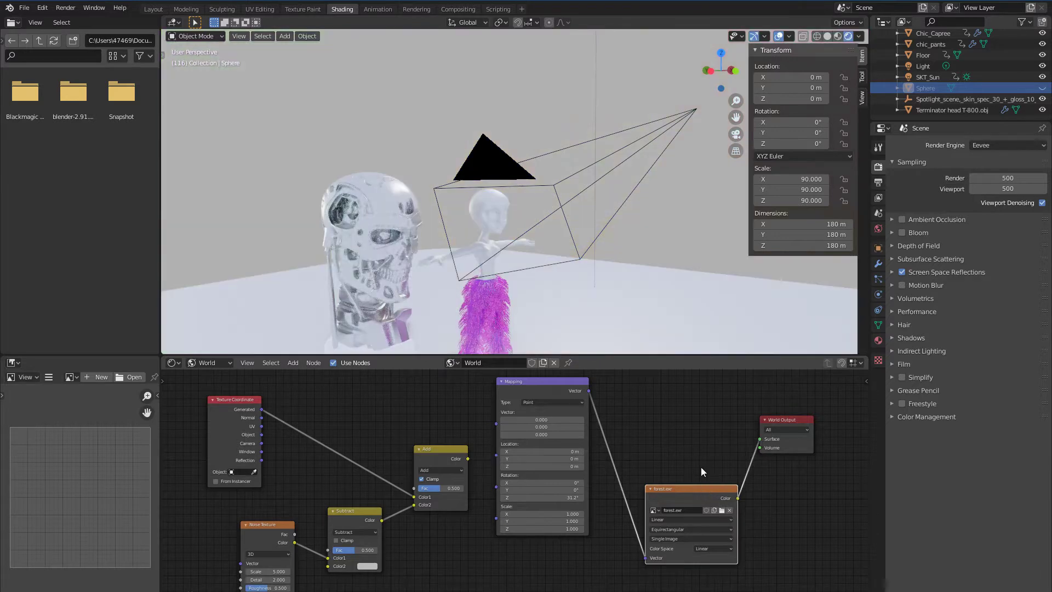
drag(708, 486, 706, 419)
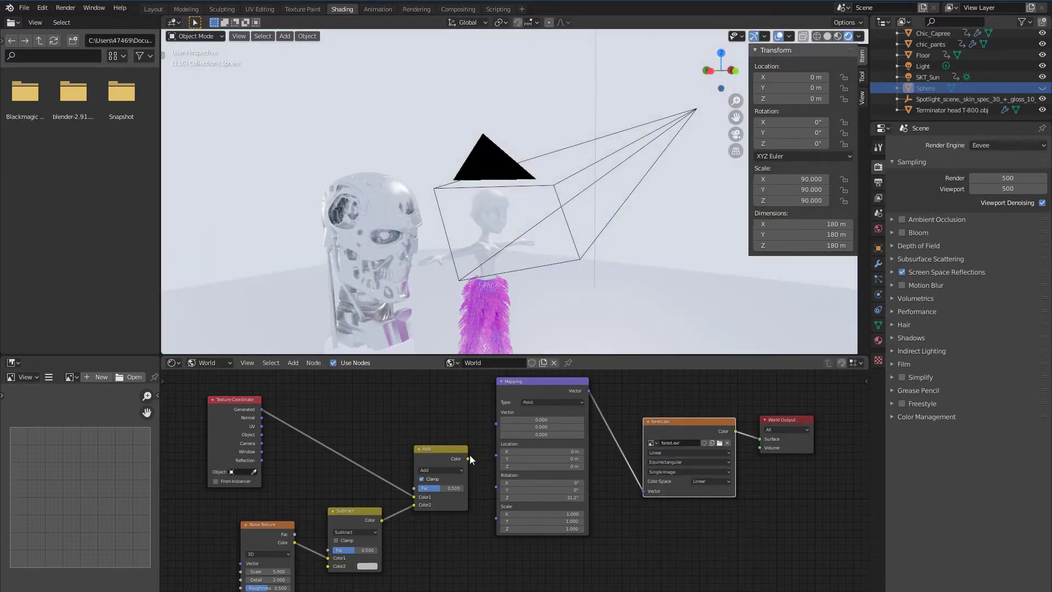
drag(470, 455, 499, 423)
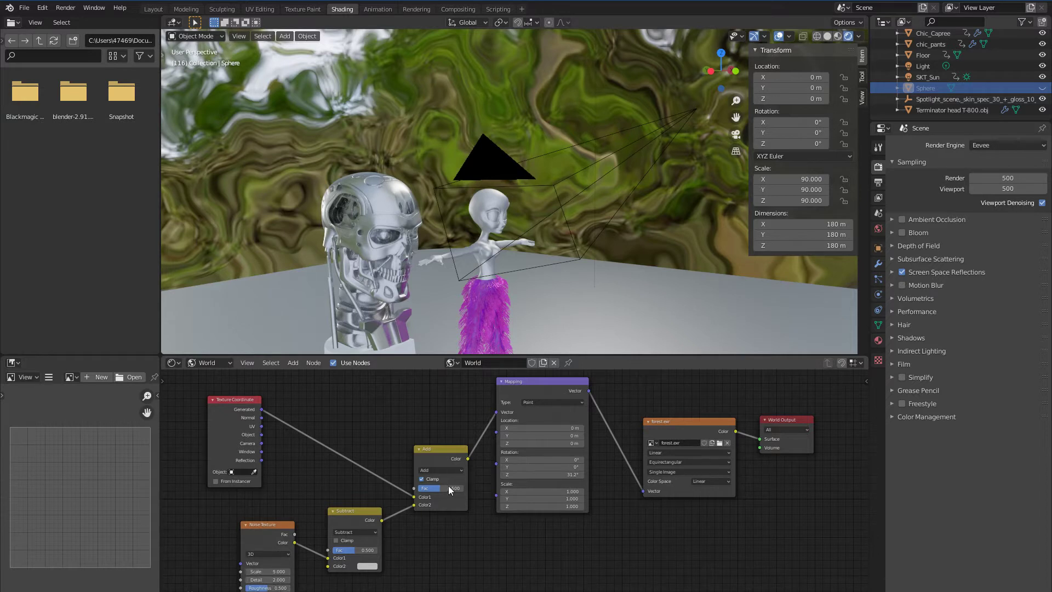
Turn off Clamp on the Add node and set the Add and Subtract factors to 1.000
key(ctrl+z)
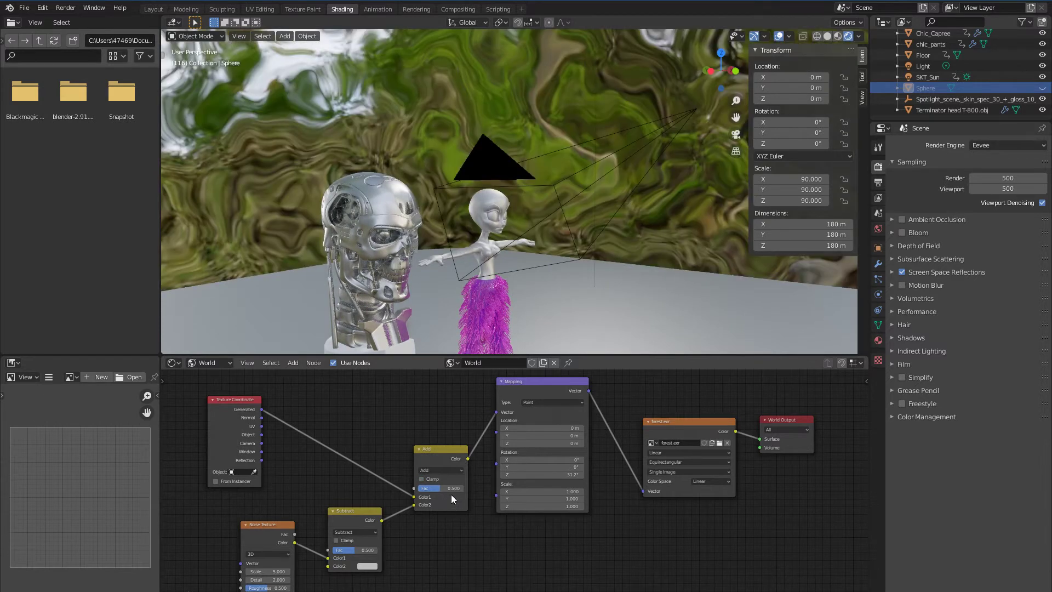
drag(440, 488, 513, 498)
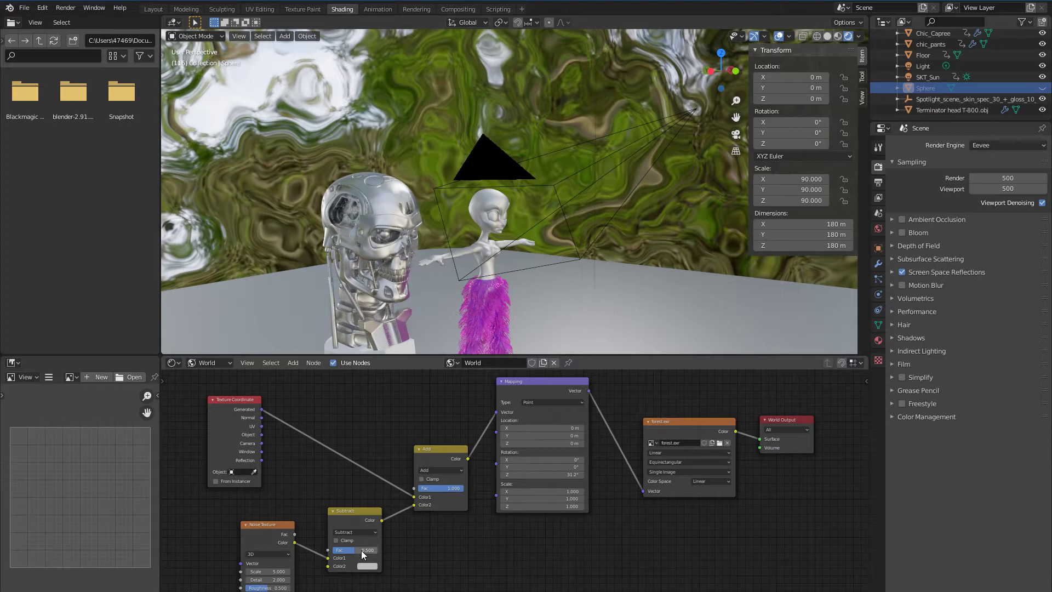
drag(359, 548, 462, 557)
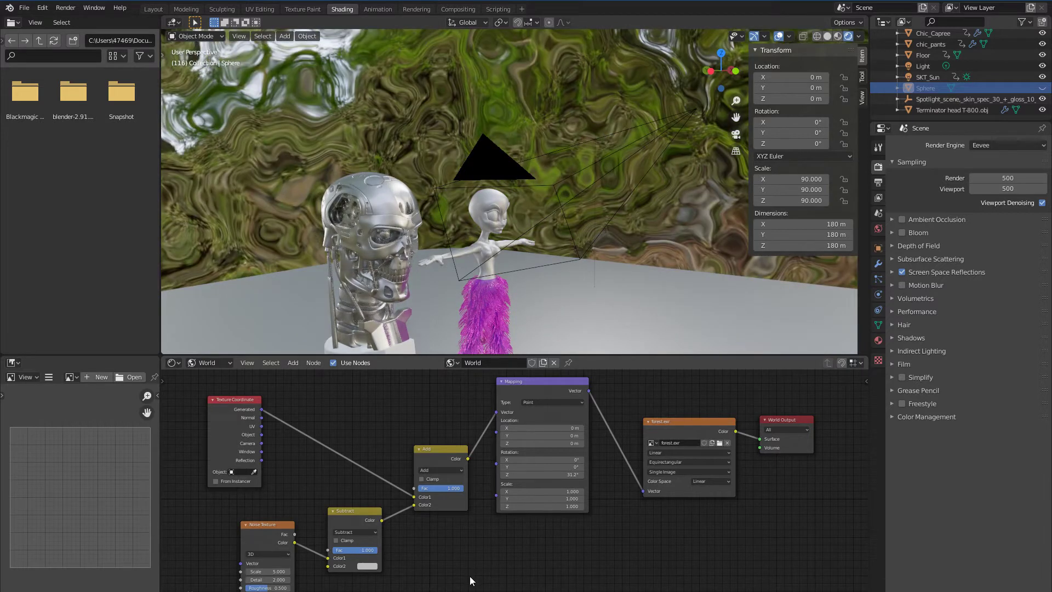
Enter Noise Texture Scale 50, Detail 1 and Roughness 1
double_click(272, 571)
text(5.0)
key(Tab)
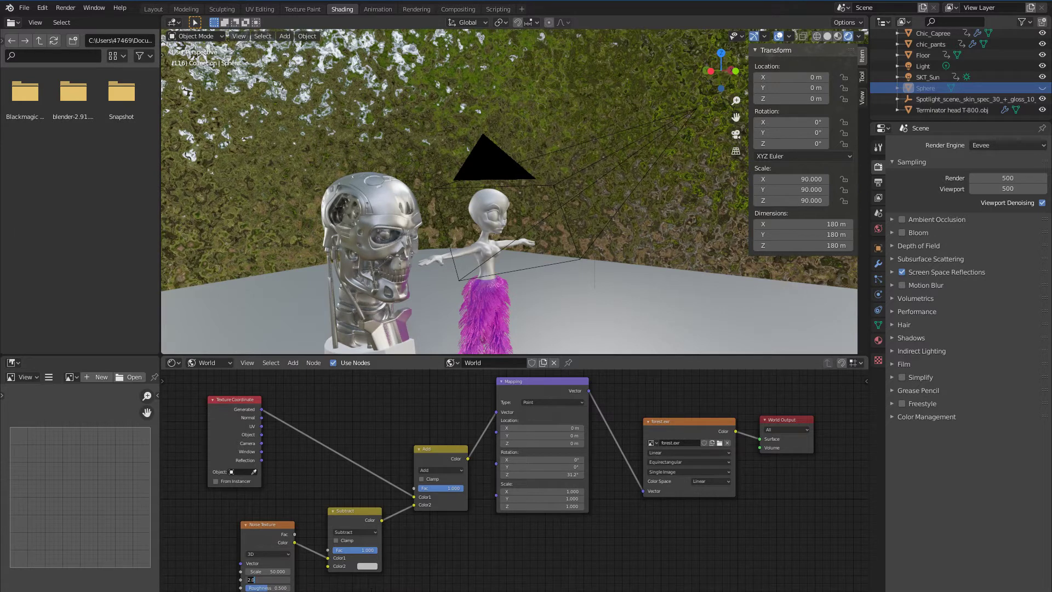
text(1)
key(Tab)
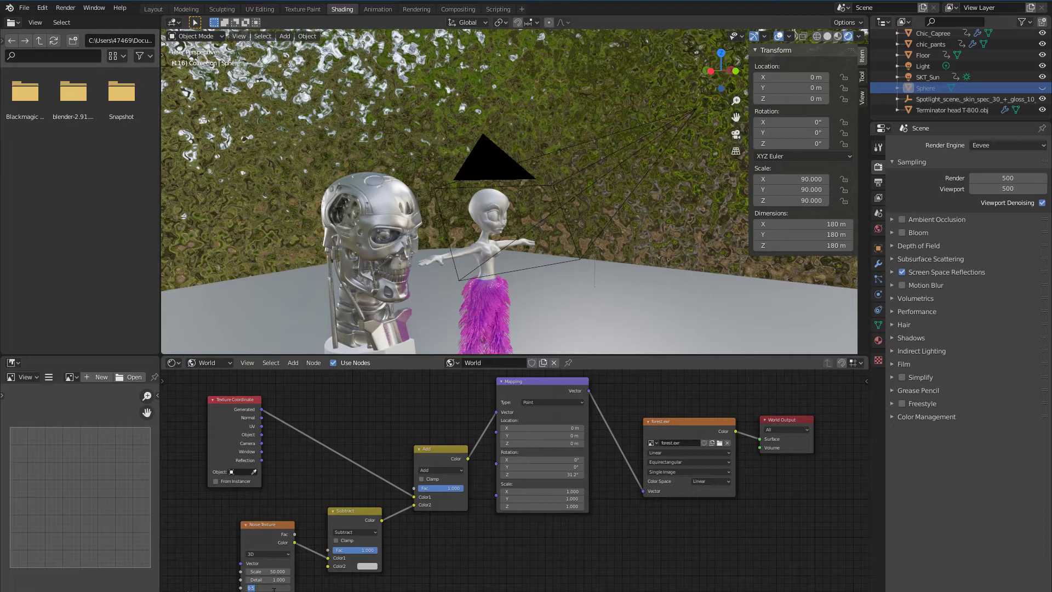
text(1)
key(Return)
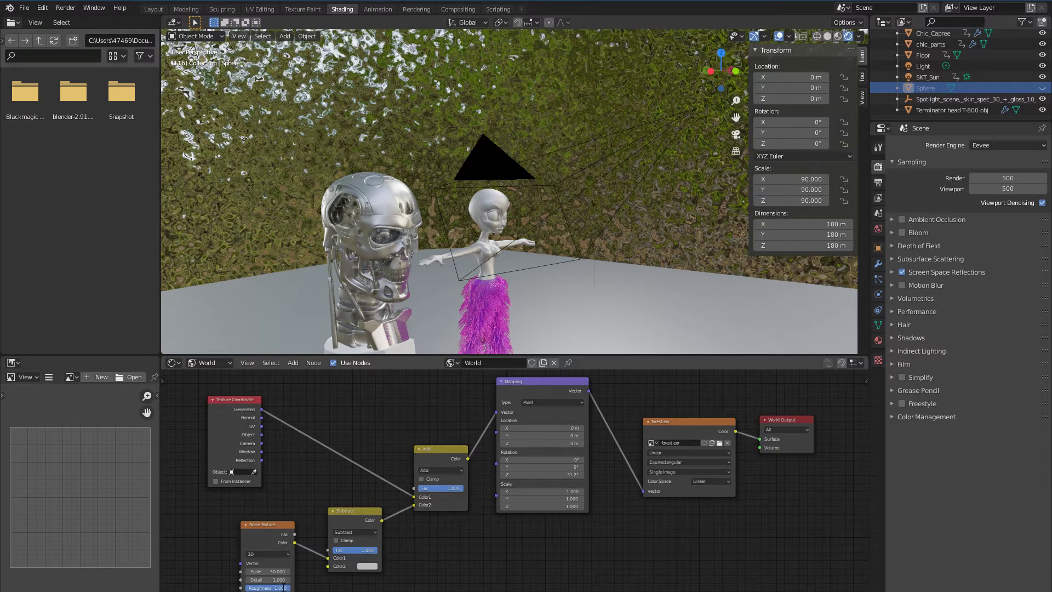
Change the Noise Texture Roughness to 0.010 and Detail to 10
click(282, 588)
key(ctrl+a)
text(0.01)
key(Return)
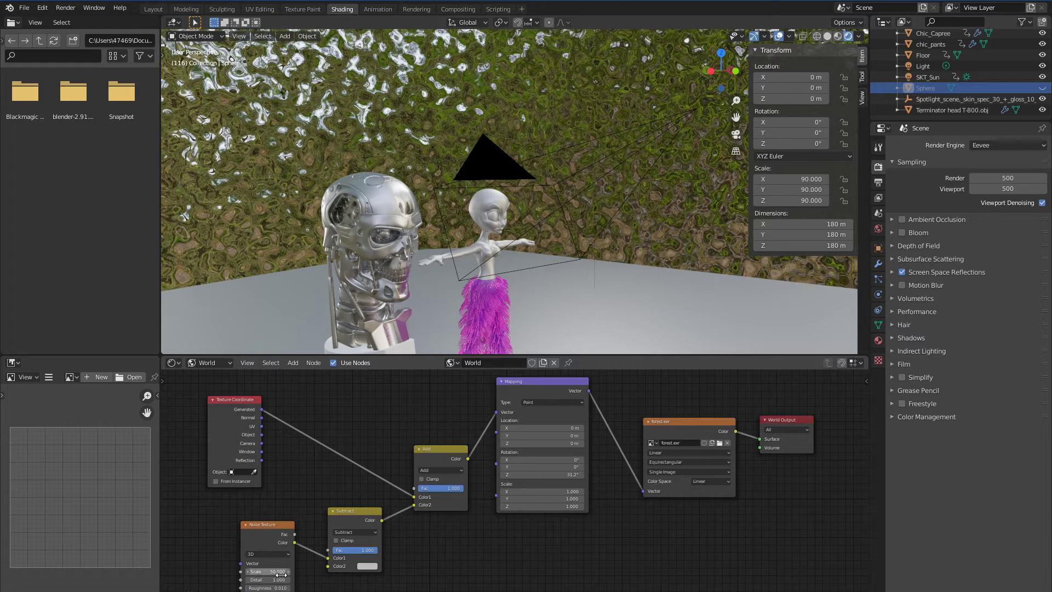
click(284, 580)
text(10)
key(Return)
click(267, 572)
text(1)
Set the Noise Texture Scale to 1, then 20000, and Detail to 1
key(Return)
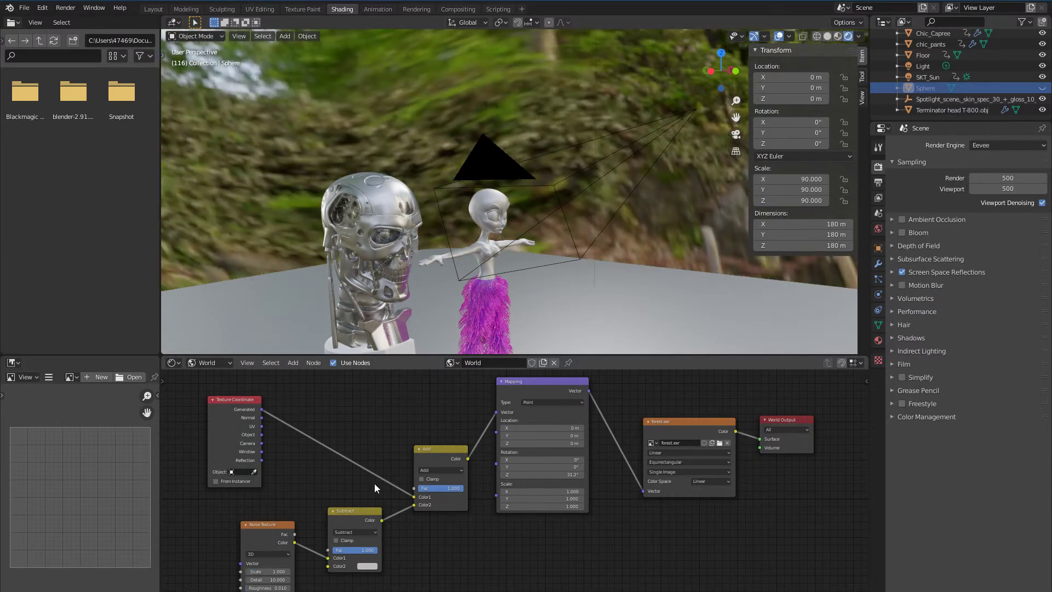
click(268, 572)
text(2000)
key(Return)
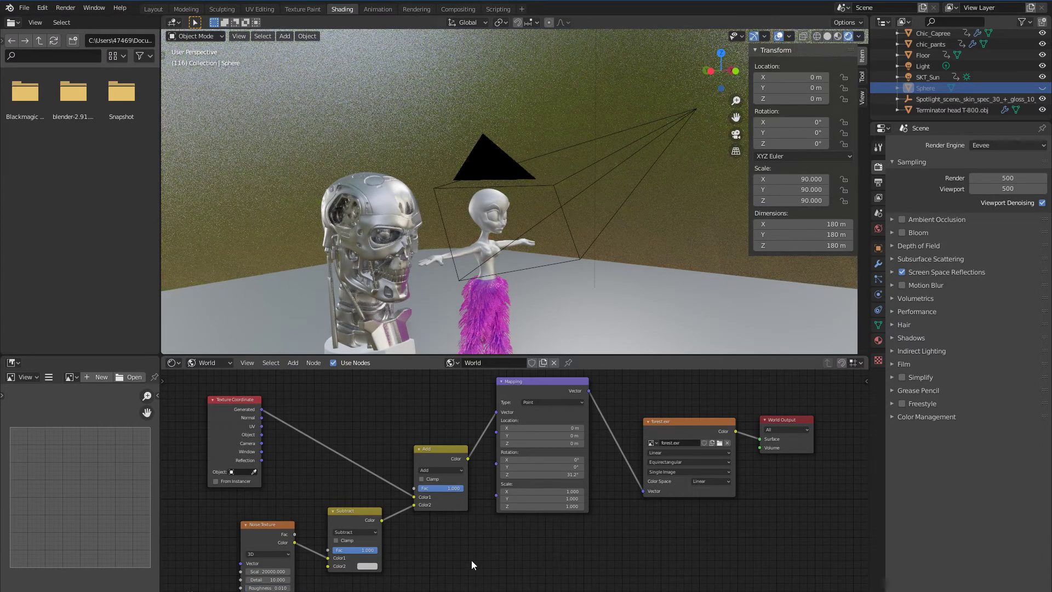
click(267, 580)
text(1)
key(Tab)
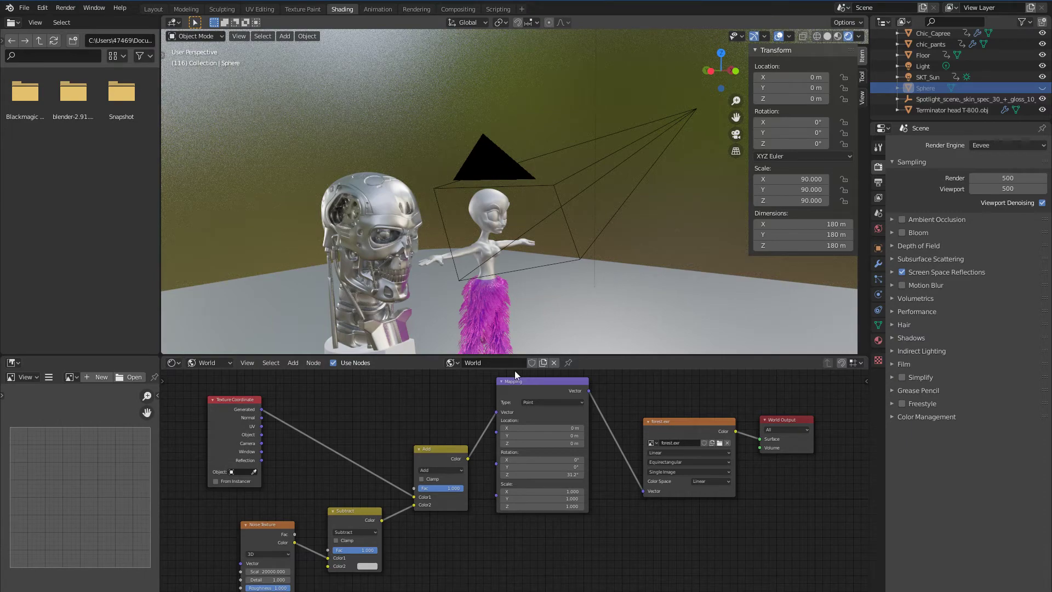
mouse_move(552, 288)
middle_down()
mouse_move(478, 288)
mouse_move(501, 294)
middle_up()
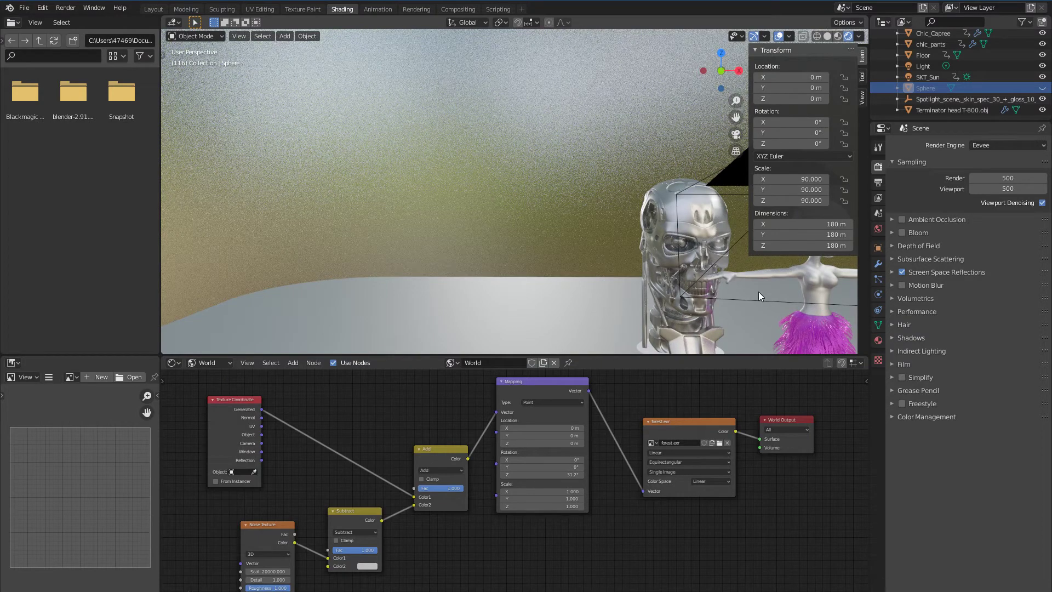
mouse_move(759, 292)
middle_down()
mouse_move(403, 205)
mouse_move(567, 236)
mouse_move(452, 217)
mouse_move(480, 263)
mouse_move(521, 260)
middle_up()
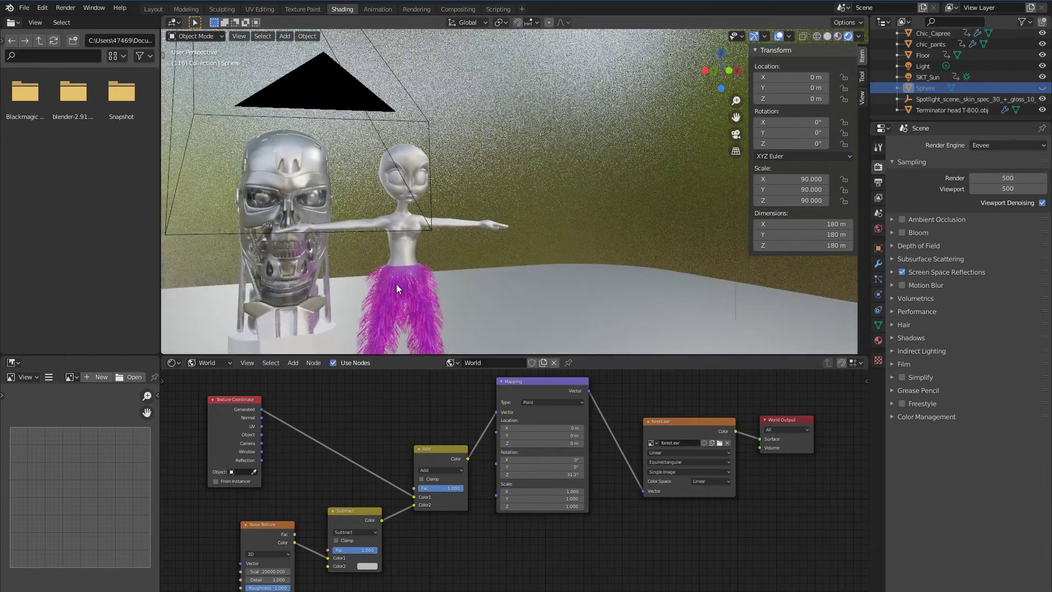
shift+middle_drag(414, 279, 529, 249)
mouse_move(426, 278)
middle_down()
mouse_move(485, 291)
mouse_move(356, 258)
mouse_move(692, 191)
mouse_move(520, 241)
middle_up()
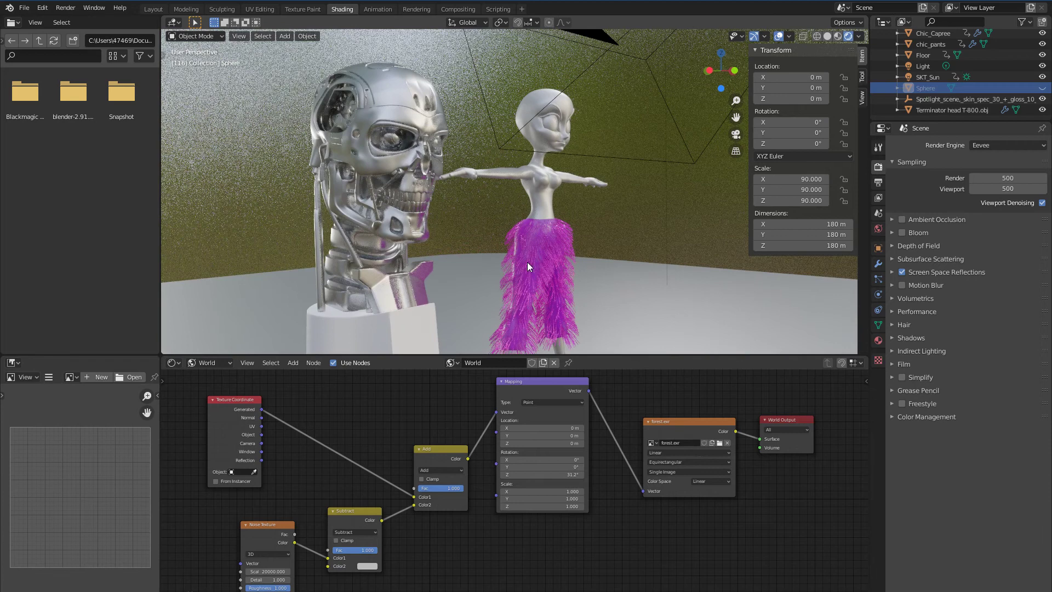